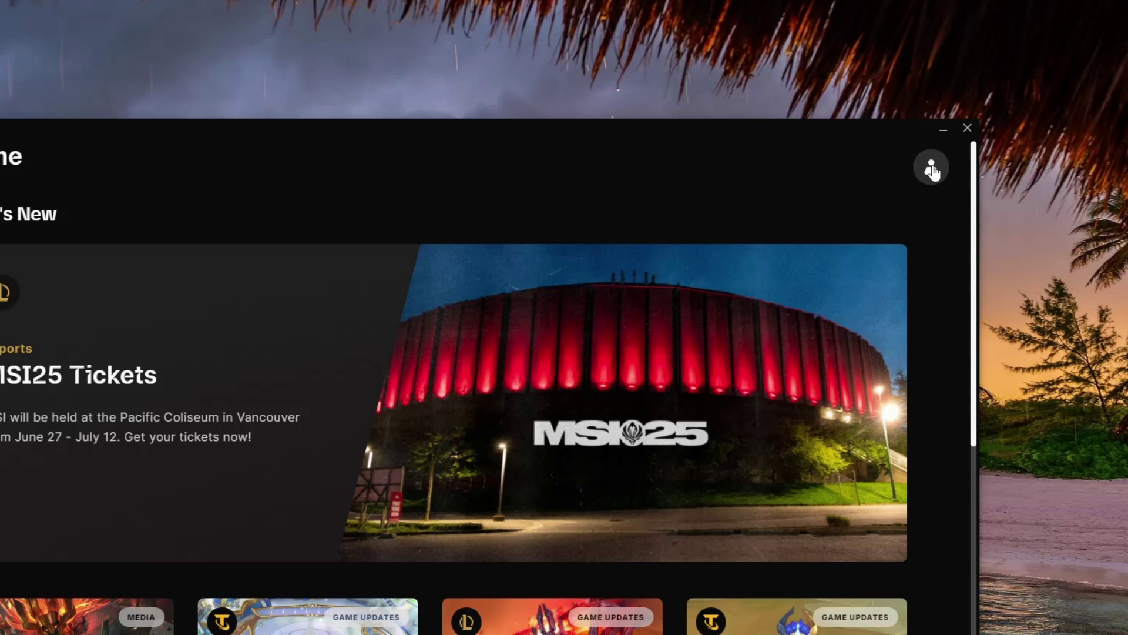
Step: Open the profile dropdown listing Settings, Sign Out and Exit
{"action": "left_click", "coordinate": [932, 168]}
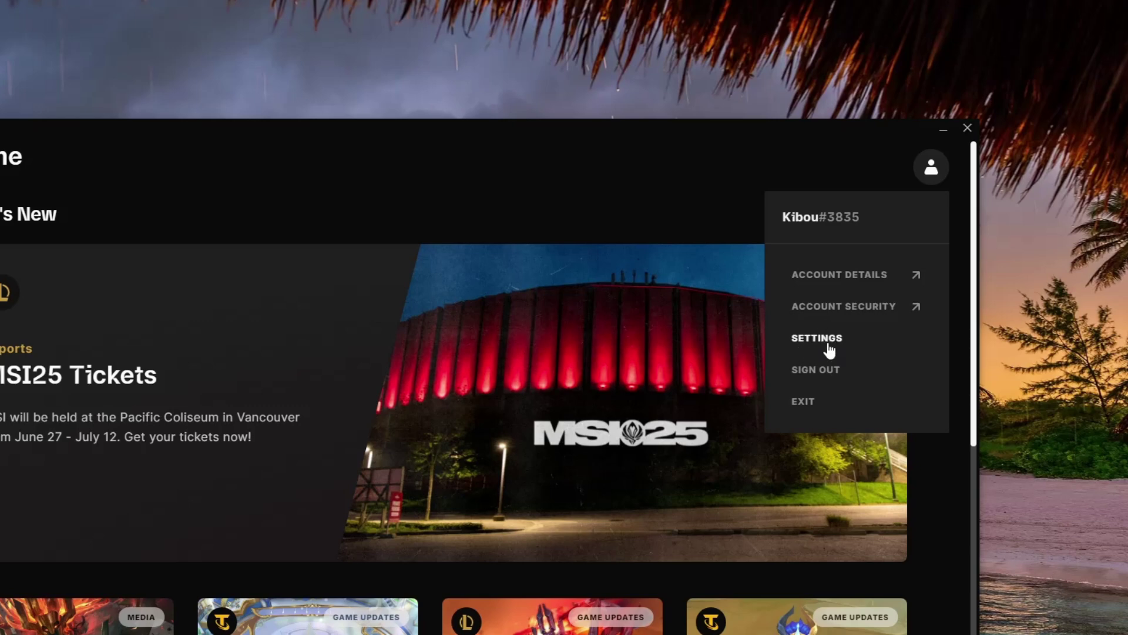
Step: In Settings, set Close Window behavior to Exit application instead of minimizing to tray
{"action": "left_click", "coordinate": [817, 337]}
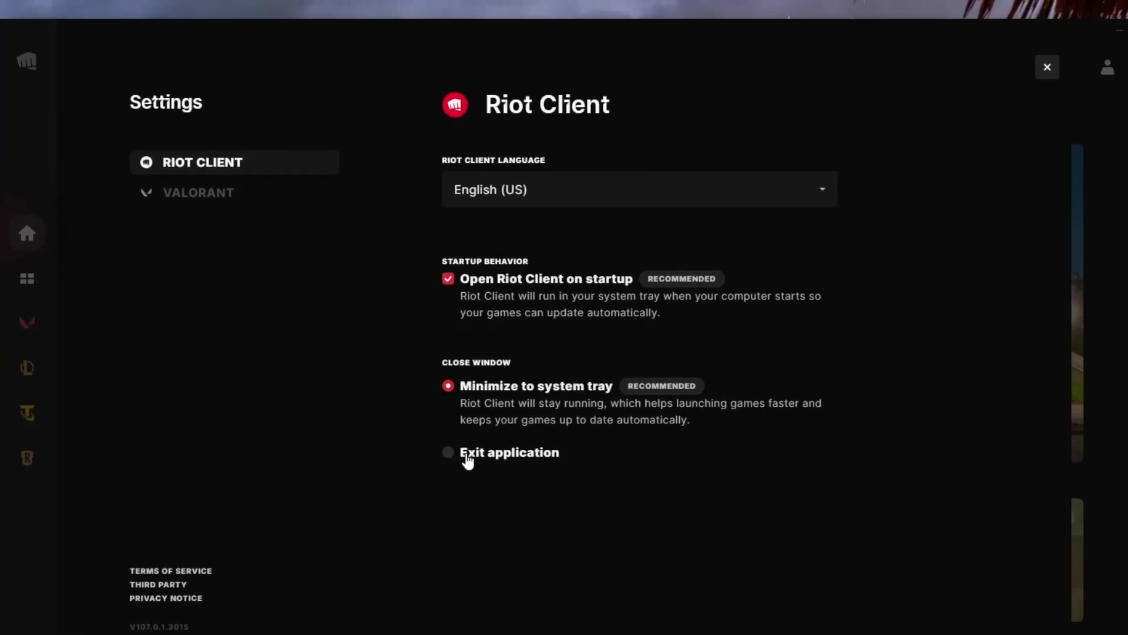
{"action": "left_click", "coordinate": [448, 451]}
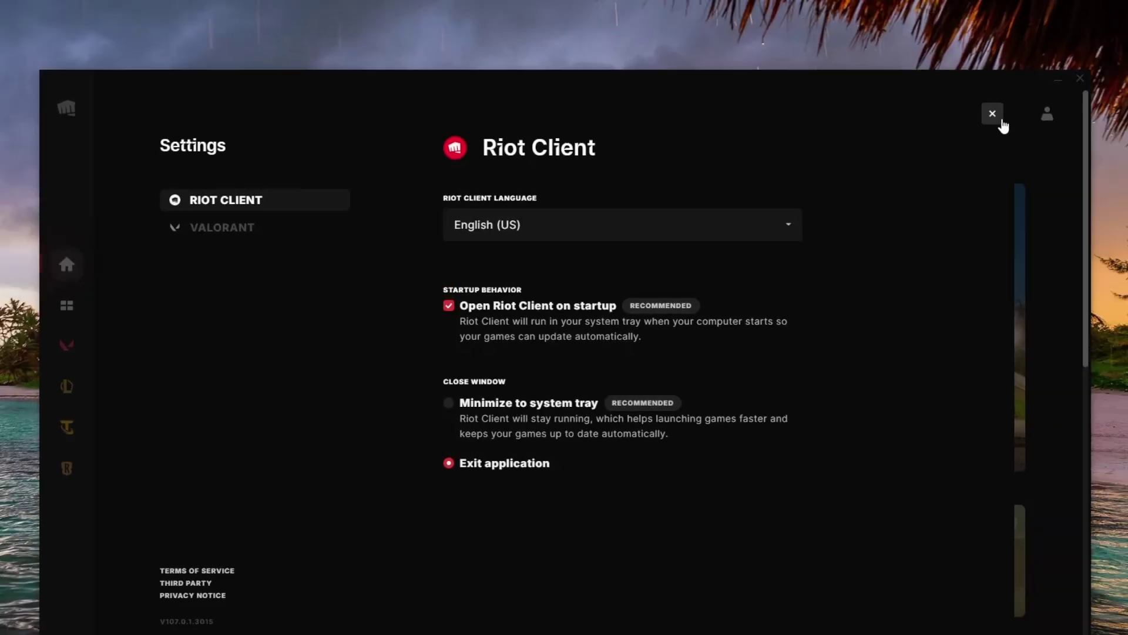
Step: Leave Settings for Home, then close the Riot Client window to the desktop
{"action": "left_click", "coordinate": [992, 114]}
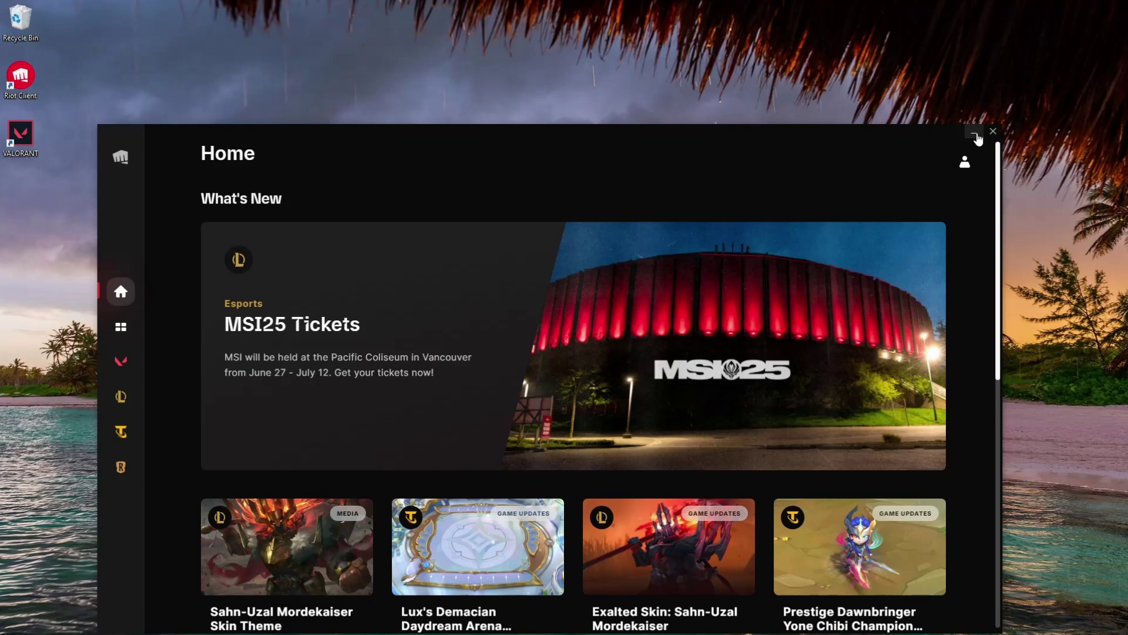
{"action": "left_click", "coordinate": [977, 134]}
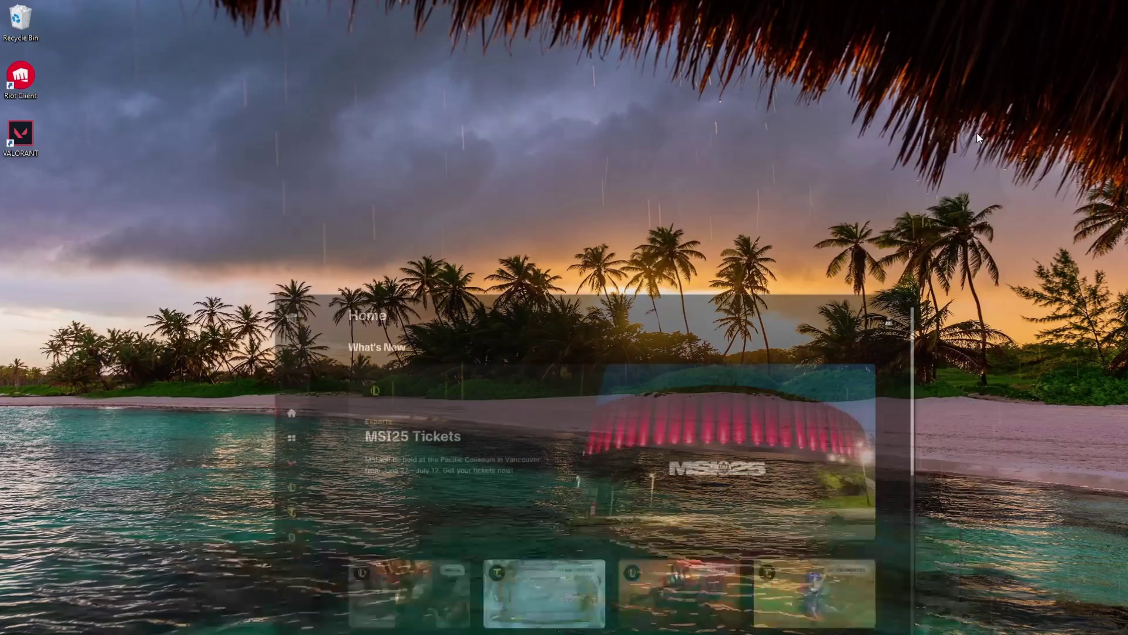